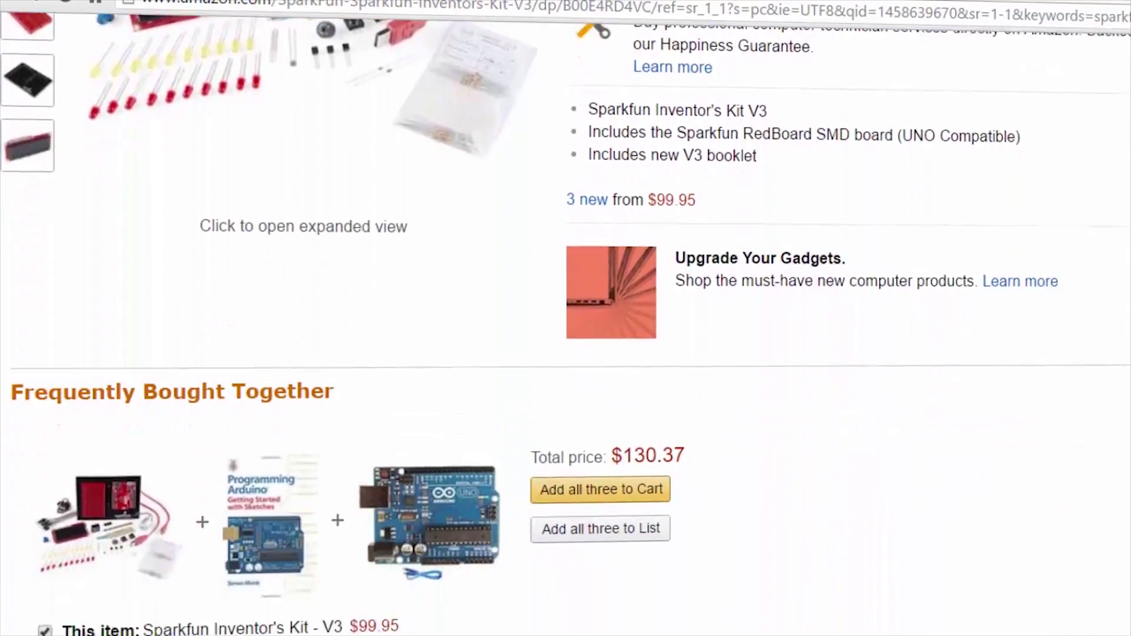
scroll(566, 354, down, 5)
scroll(565, 353, down, 5)
scroll(566, 354, down, 5)
scroll(566, 354, down, 2)
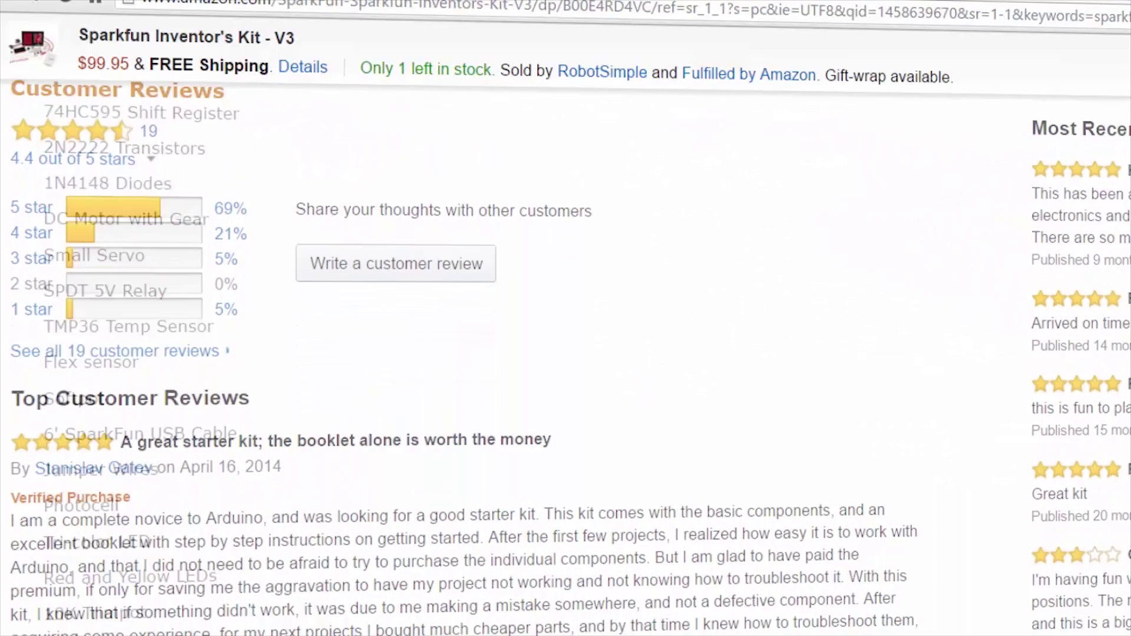
scroll(566, 353, down, 1)
scroll(567, 354, down, 1)
scroll(566, 353, down, 1)
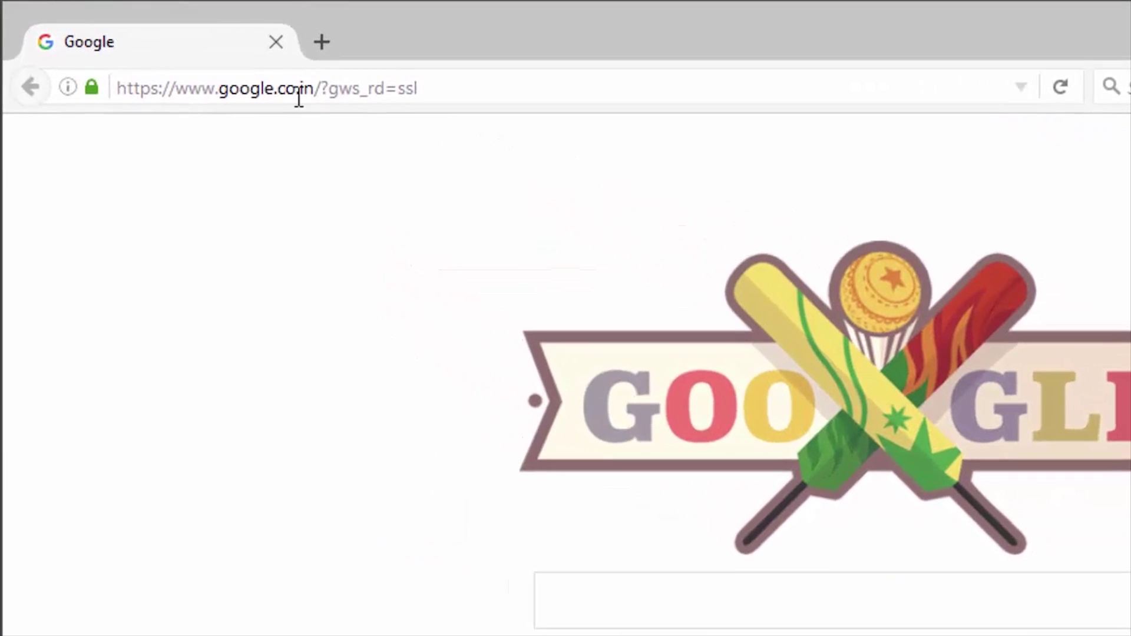
Go to arduino.cc and reach the software download page
click(301, 93)
text(ar)
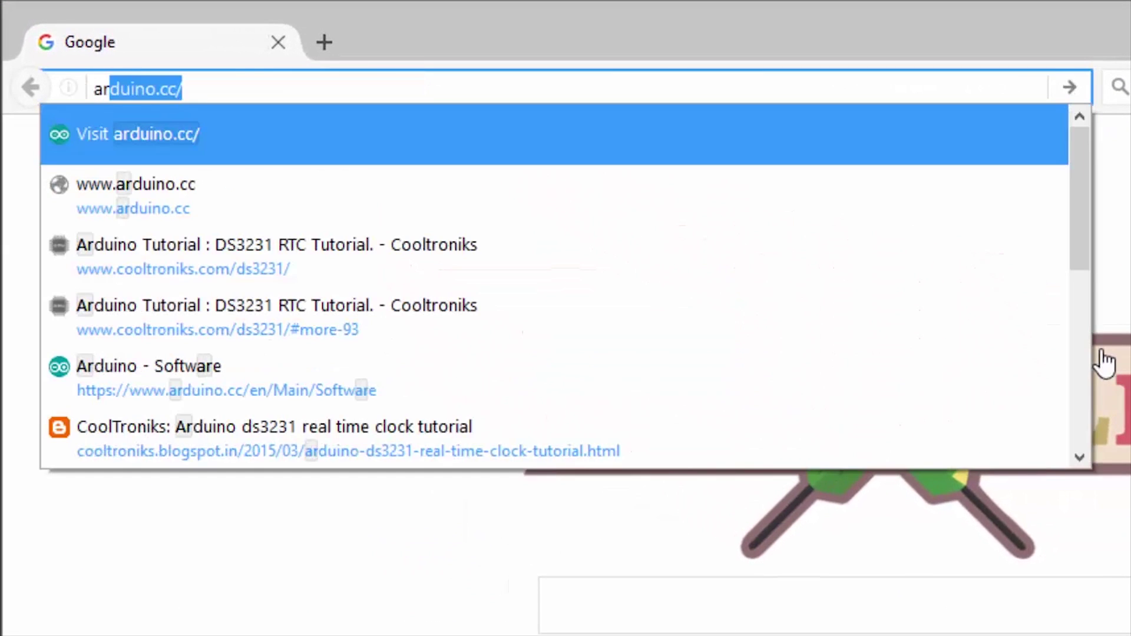
text(duino.cc)
key(Return)
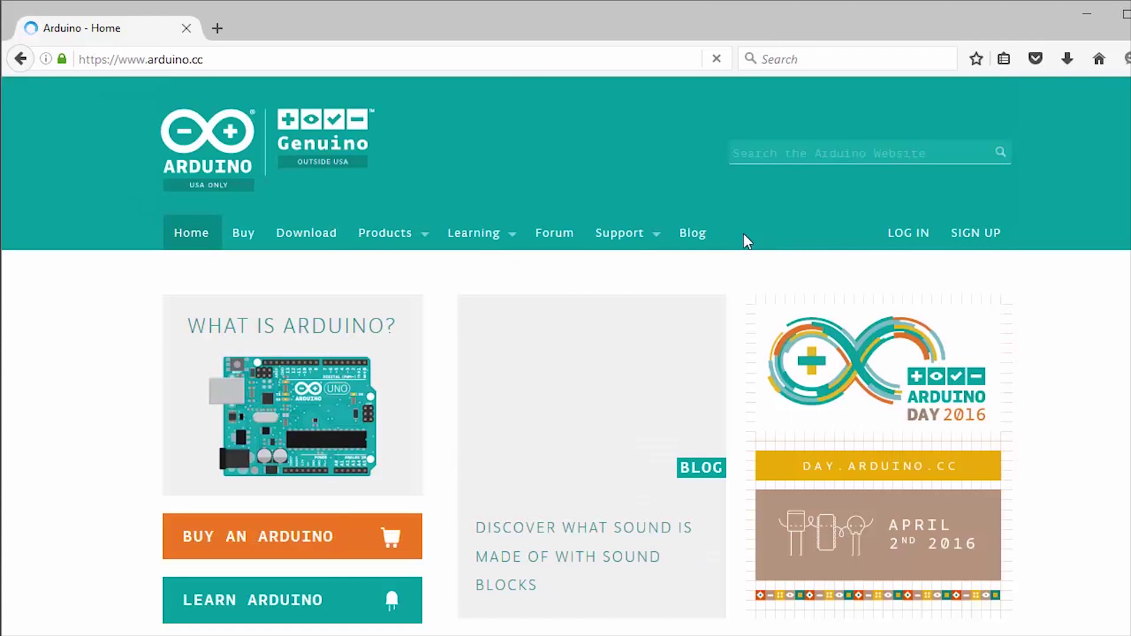
click(303, 234)
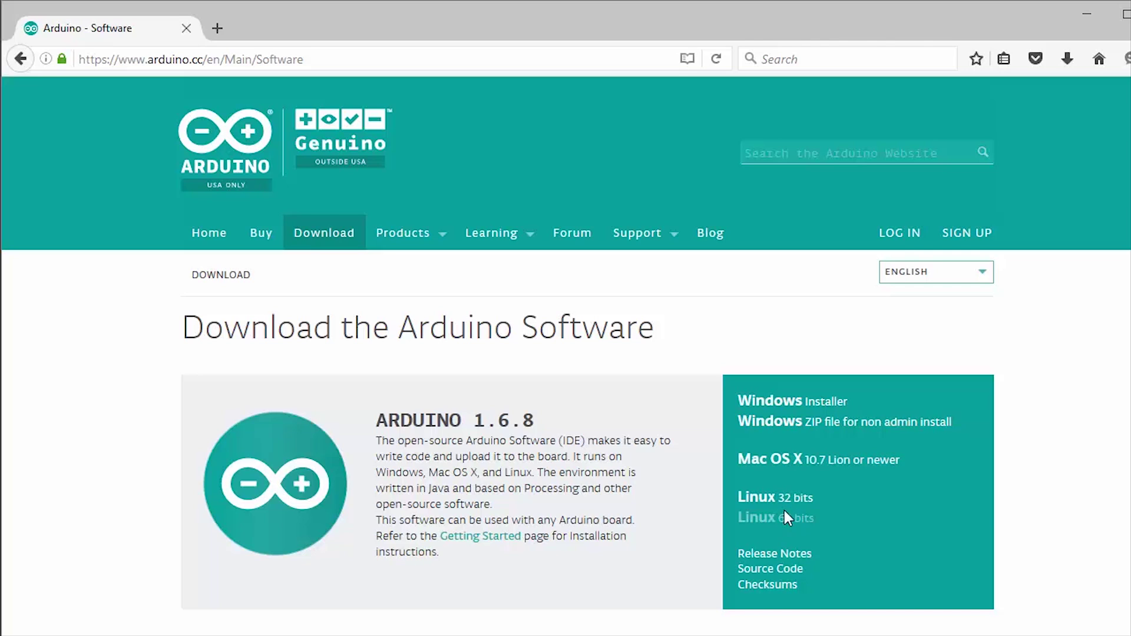
Choose the Windows Installer, skip the donation with Just Download, and save arduino-1.6.8-windows.exe
click(802, 409)
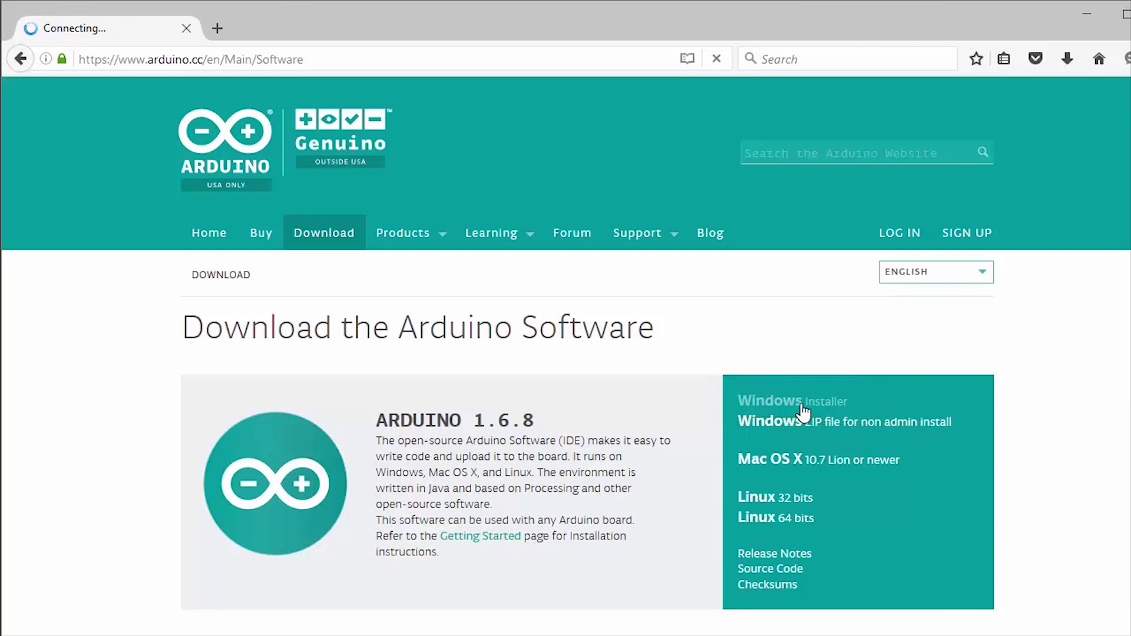
scroll(802, 411, down, 1)
scroll(802, 412, down, 8)
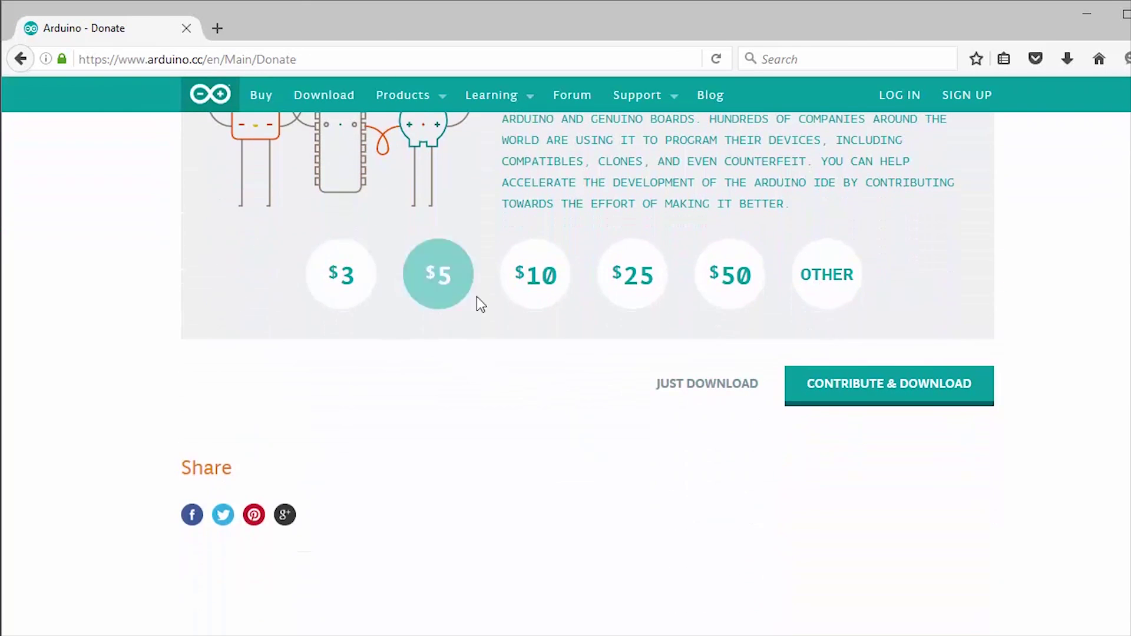
click(691, 389)
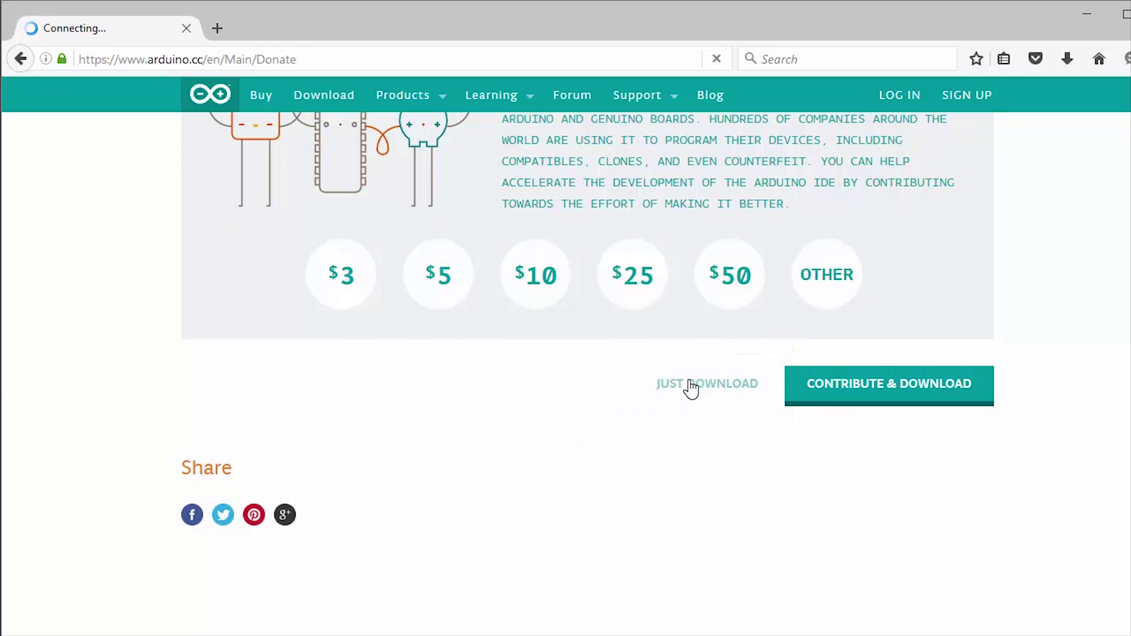
click(769, 380)
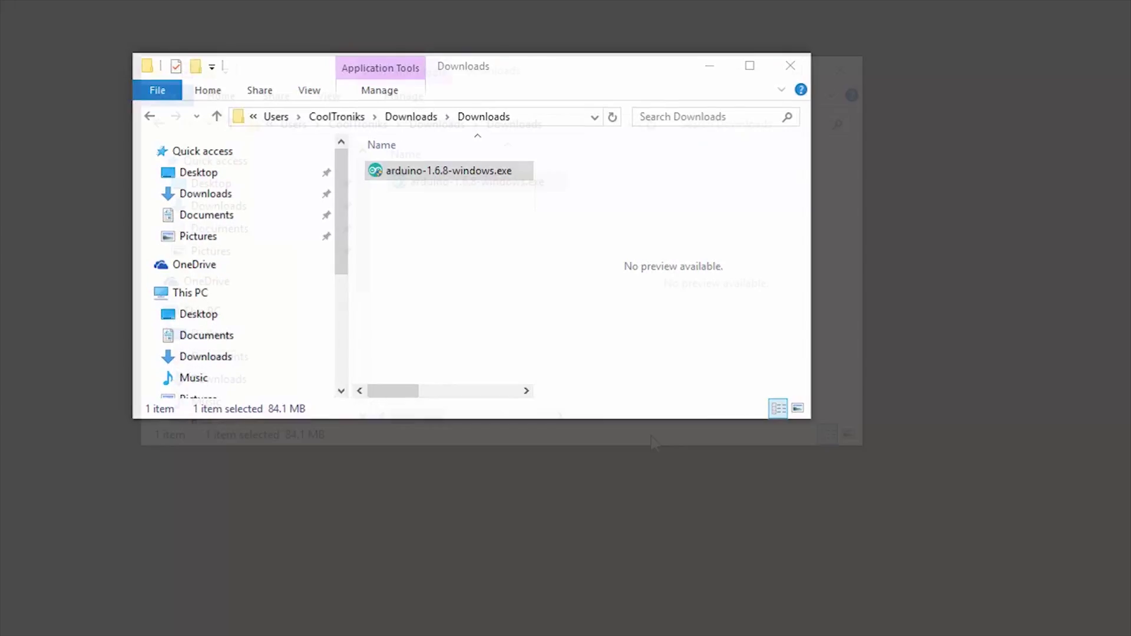
Run the installer, accept the license and install all components into C:\Program Files (x86)\Arduino
double_click(462, 201)
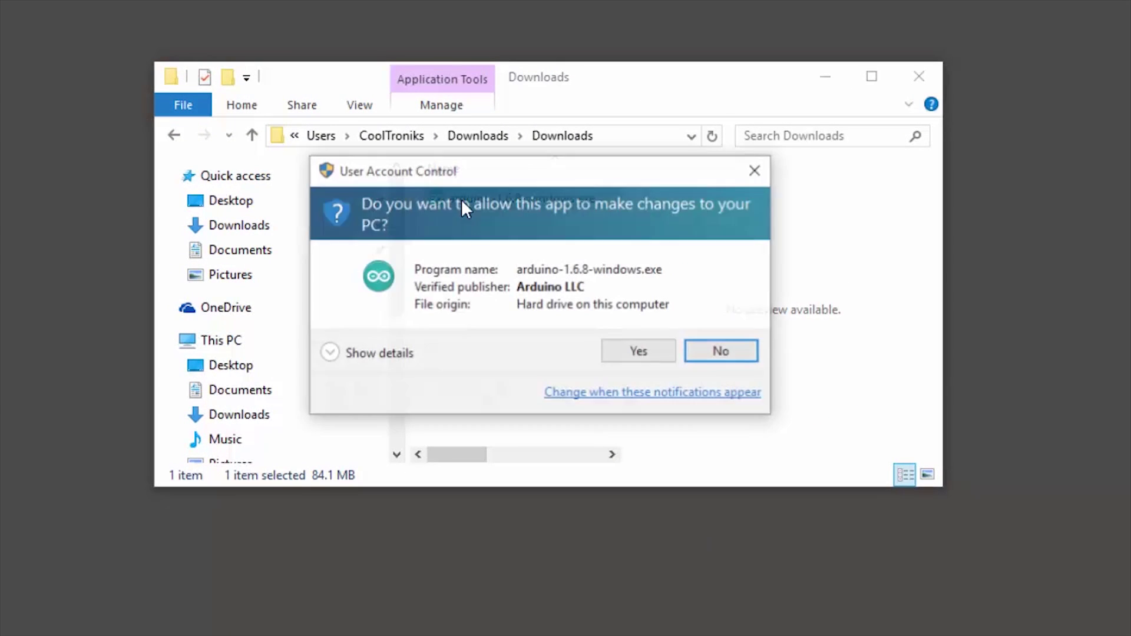
click(643, 351)
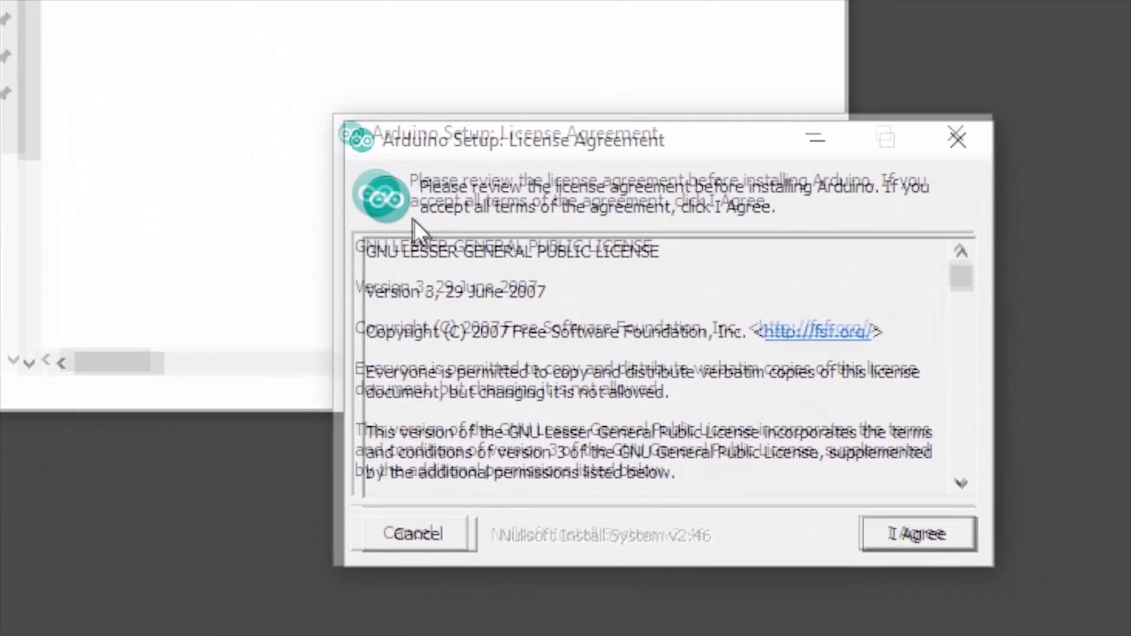
drag(967, 287, 954, 467)
click(923, 528)
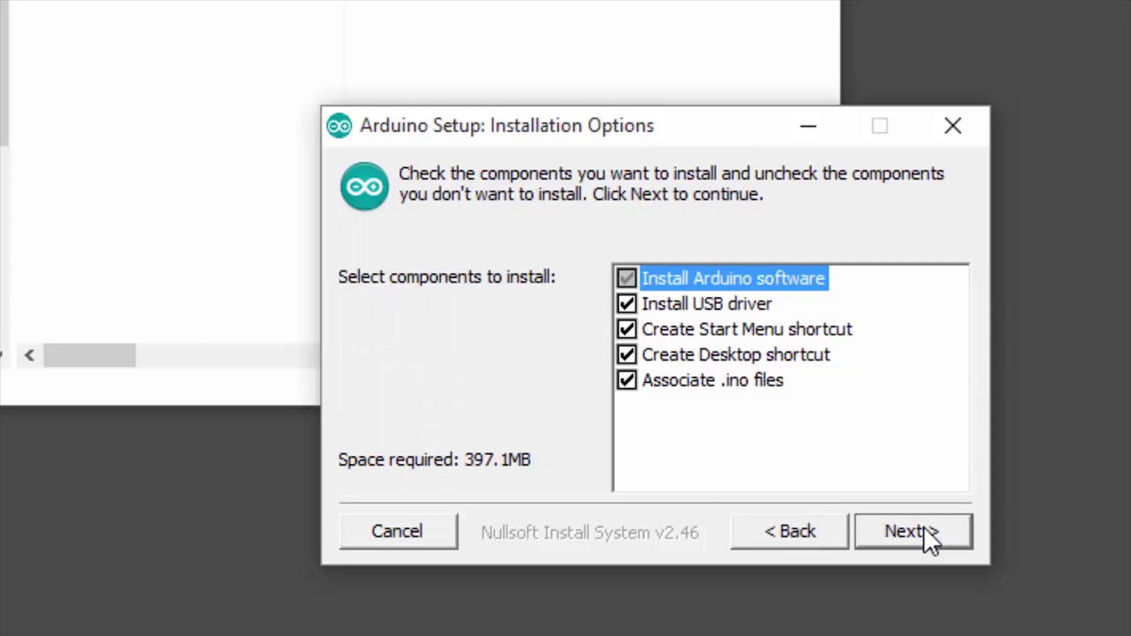
click(912, 530)
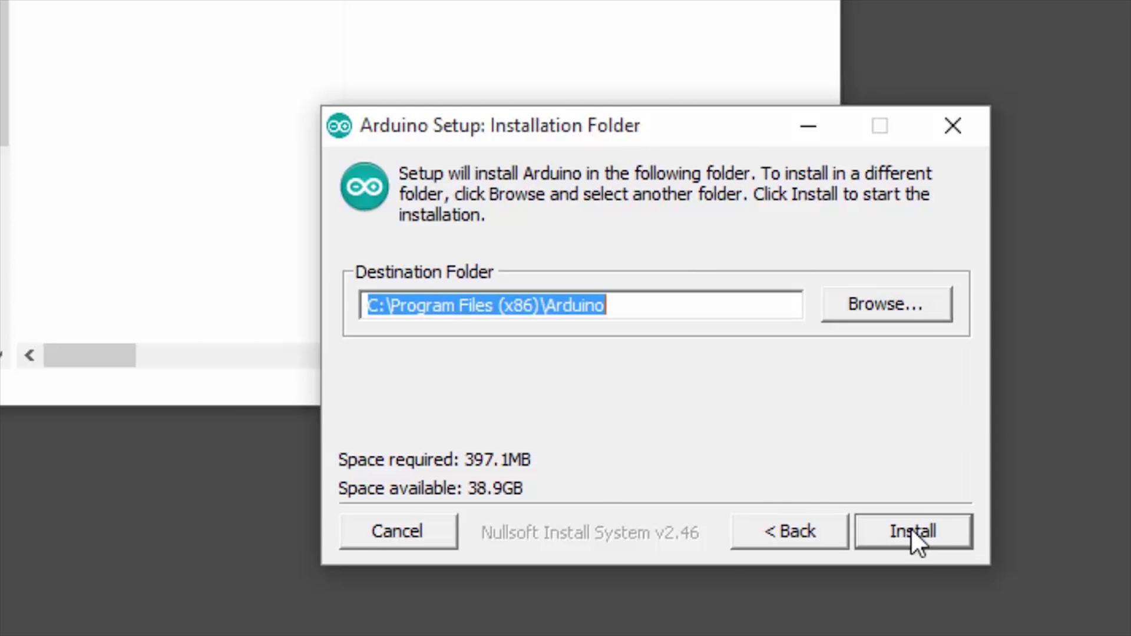
click(912, 529)
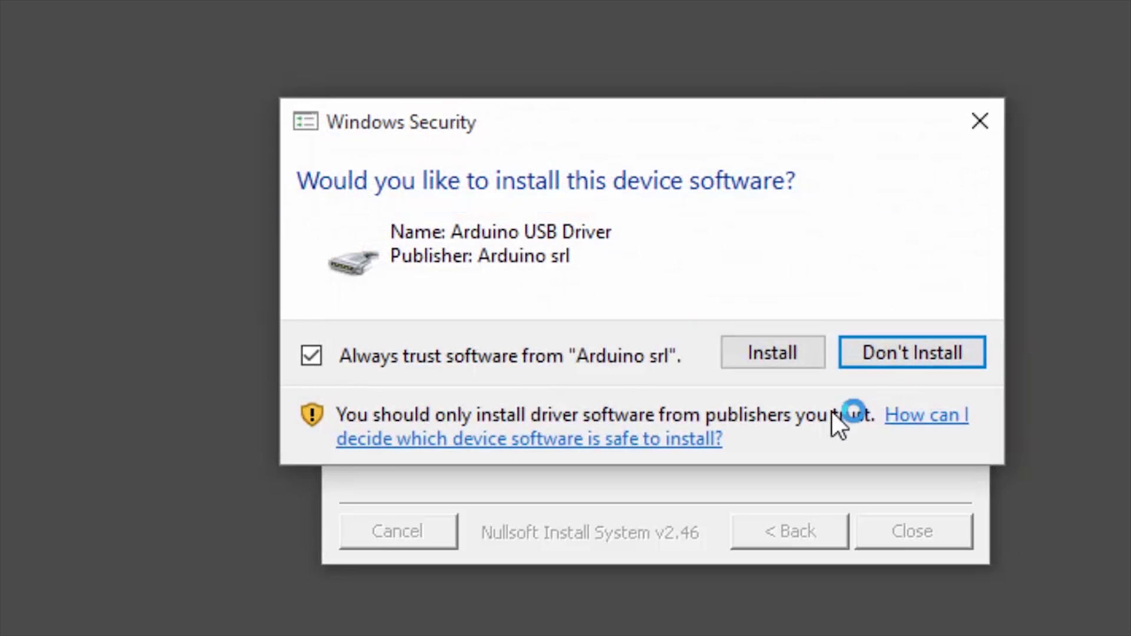
Allow both Arduino USB driver installations to proceed
click(772, 351)
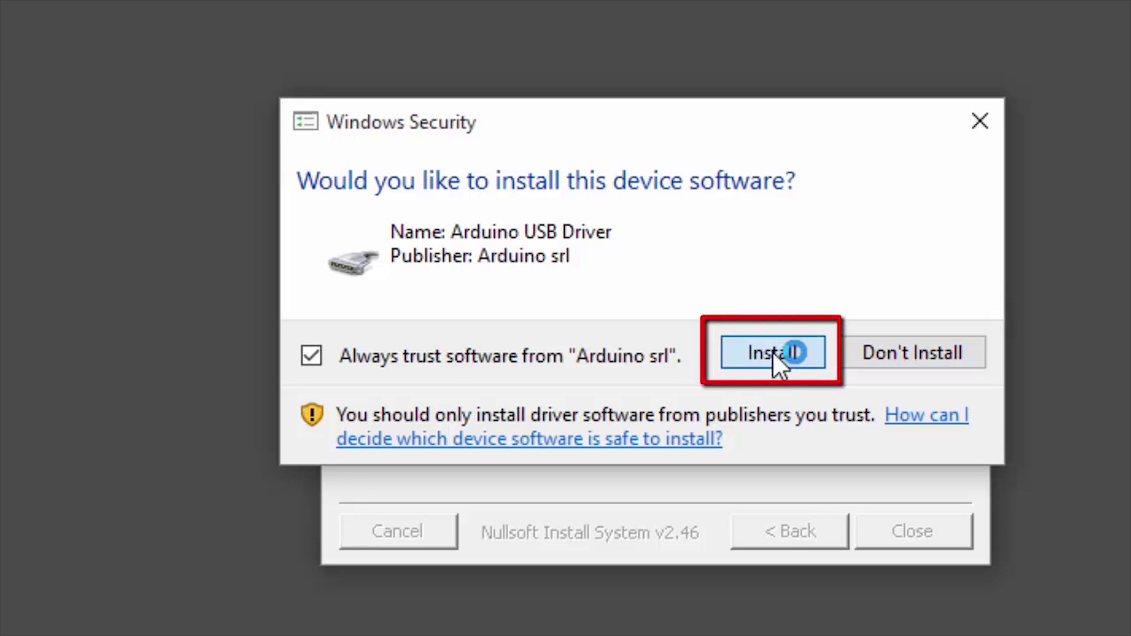
click(773, 351)
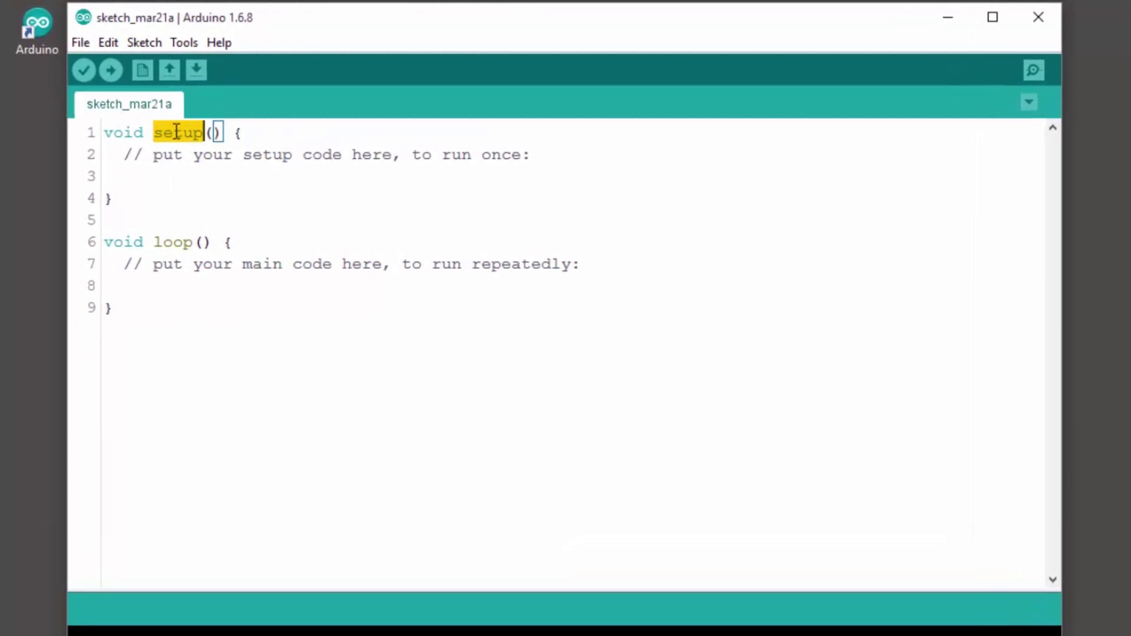
Write pinMode(8, OUTPUT) in setup and a HIGH/LOW toggle with 1000 ms delays in loop, then check the board and port
click(182, 243)
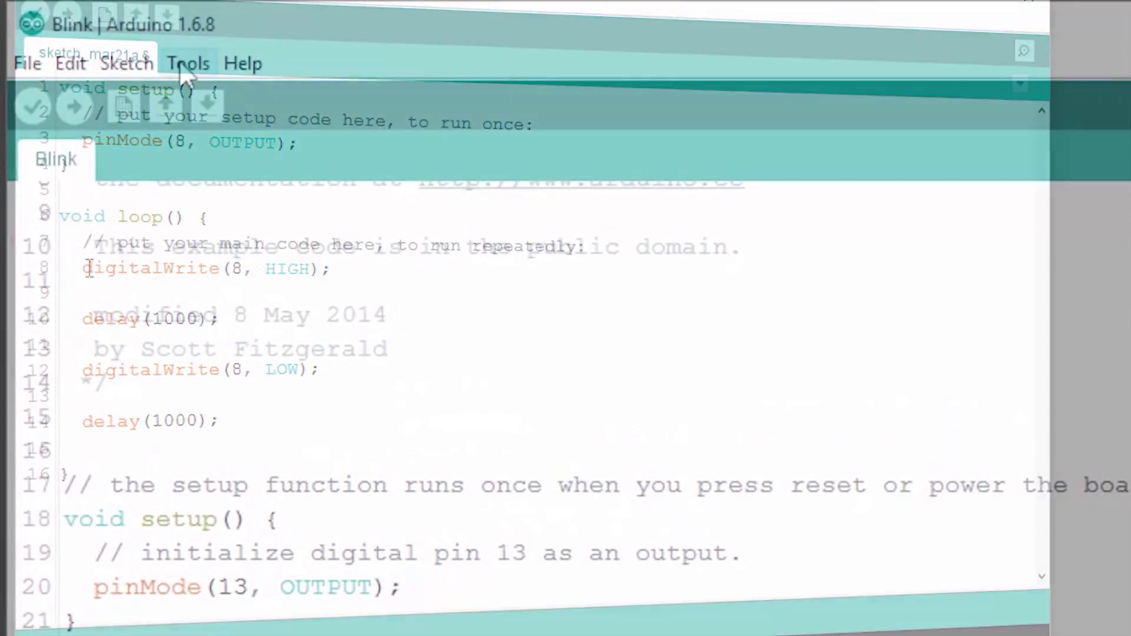
click(187, 63)
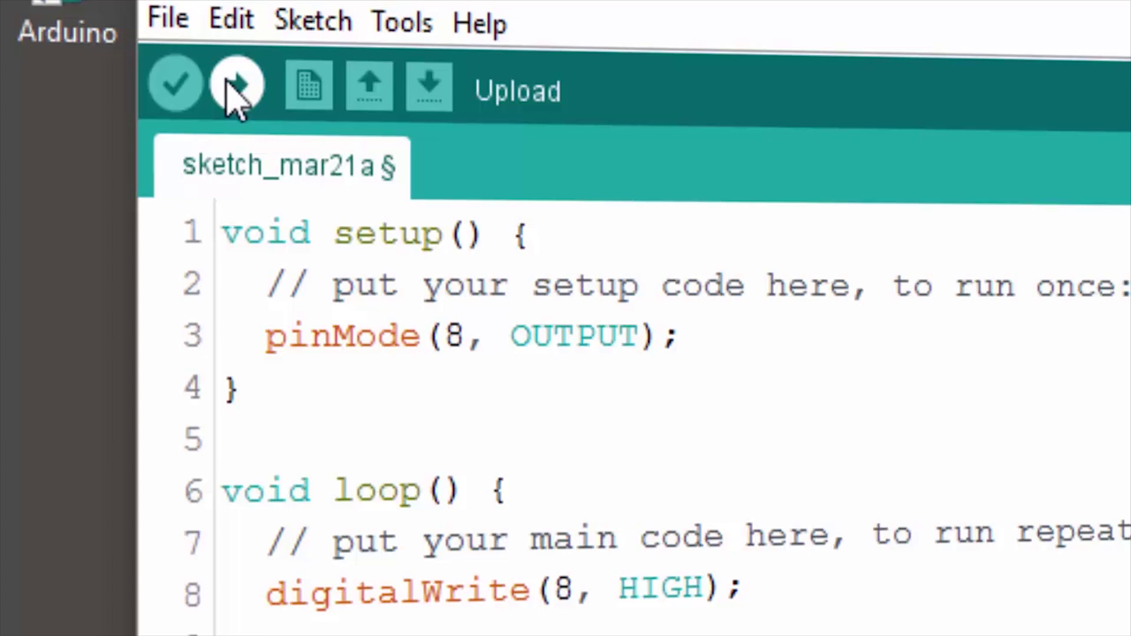
Upload the sketch, saving it as 'blink' on the Desktop when prompted
click(238, 89)
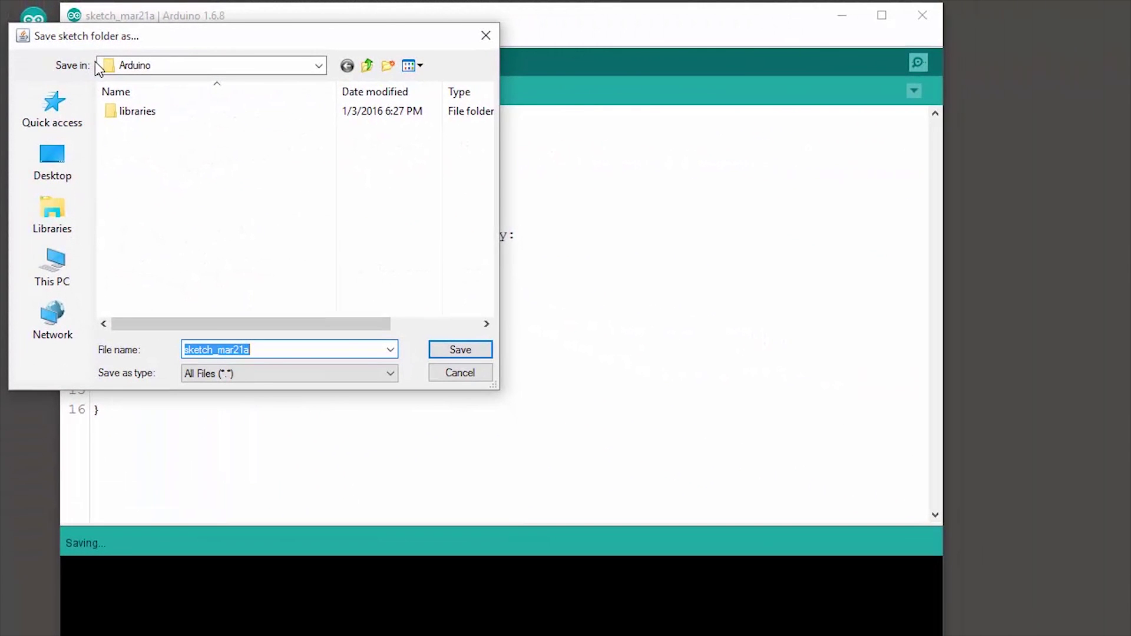
click(51, 160)
text(blink)
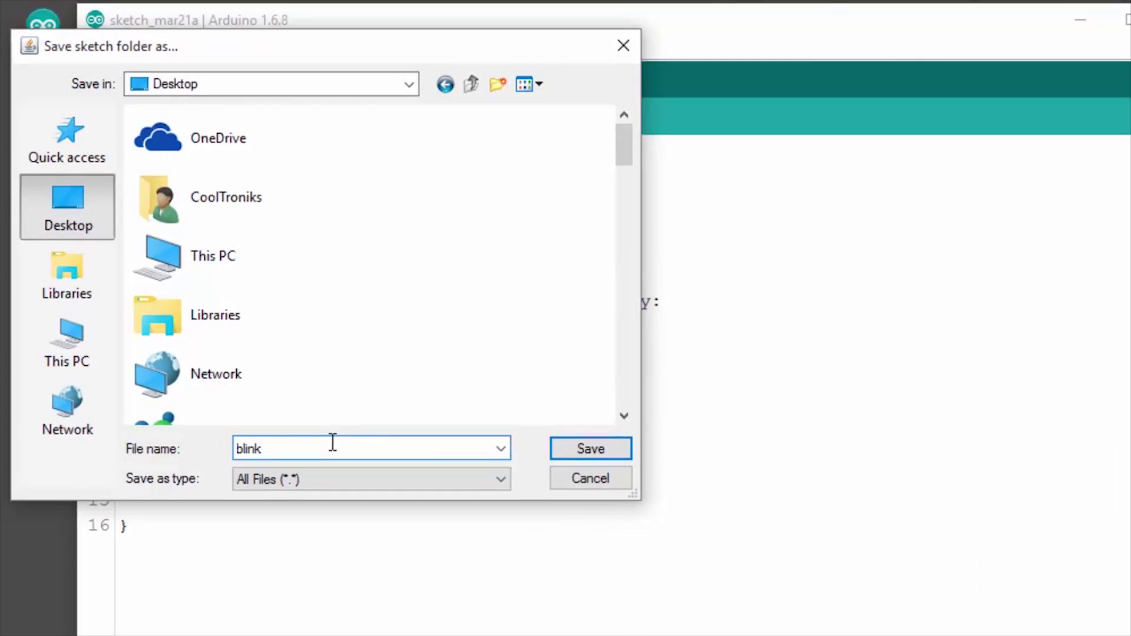
key(Return)
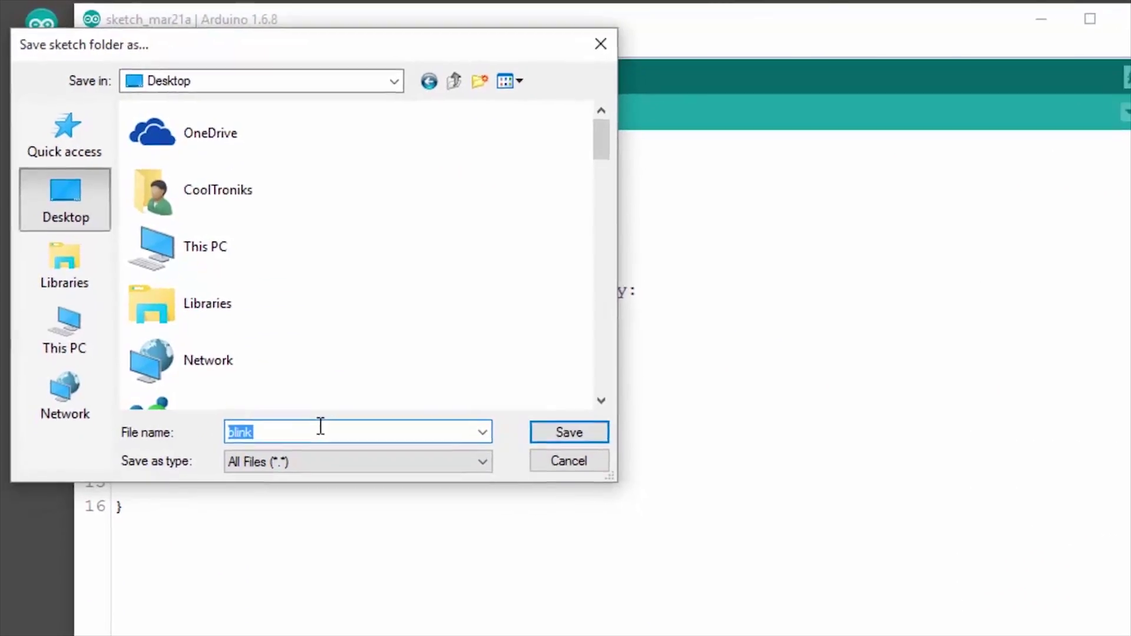